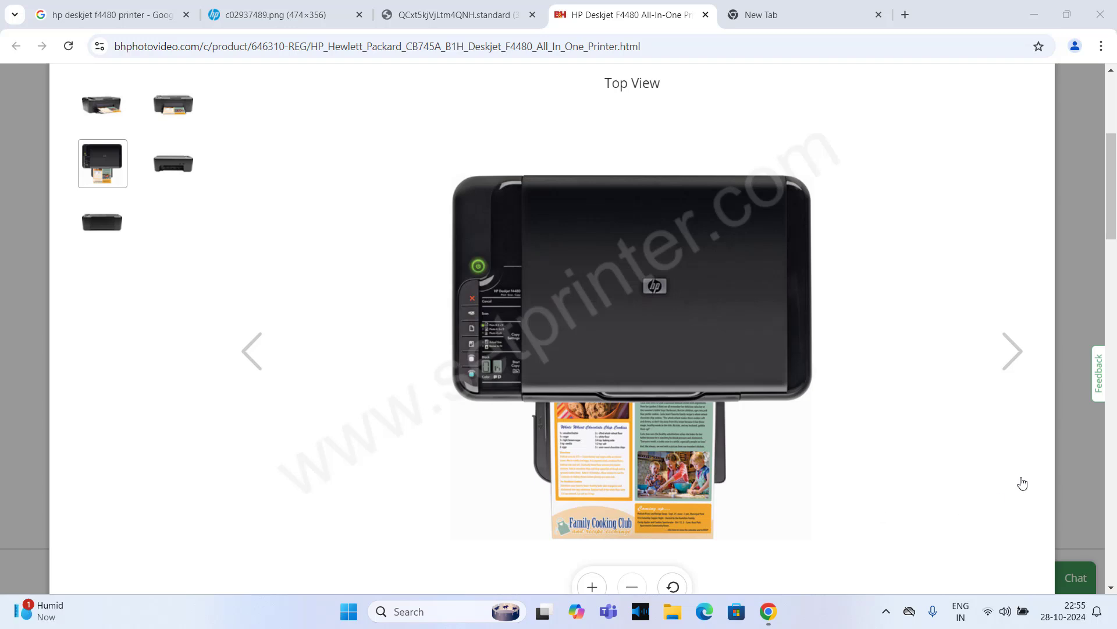
Minimize the browser and extract hp-deskjet-f4480-basic-inf-driver.zip from the desktop into the suggested destination folder
click(1034, 14)
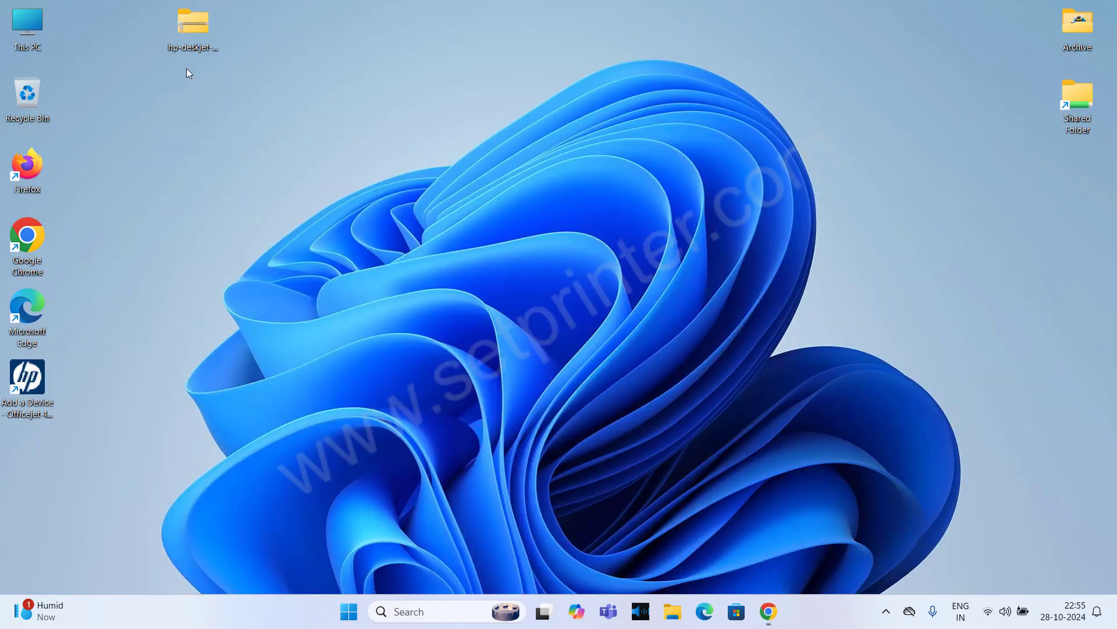
click(201, 32)
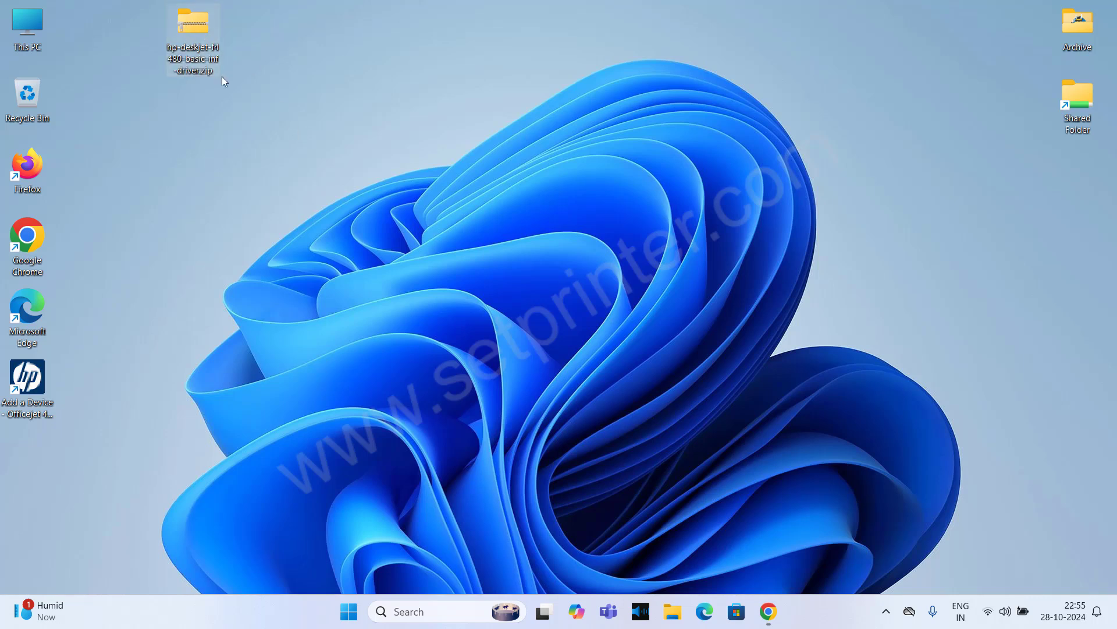
right_click(200, 27)
mouse_move(252, 337)
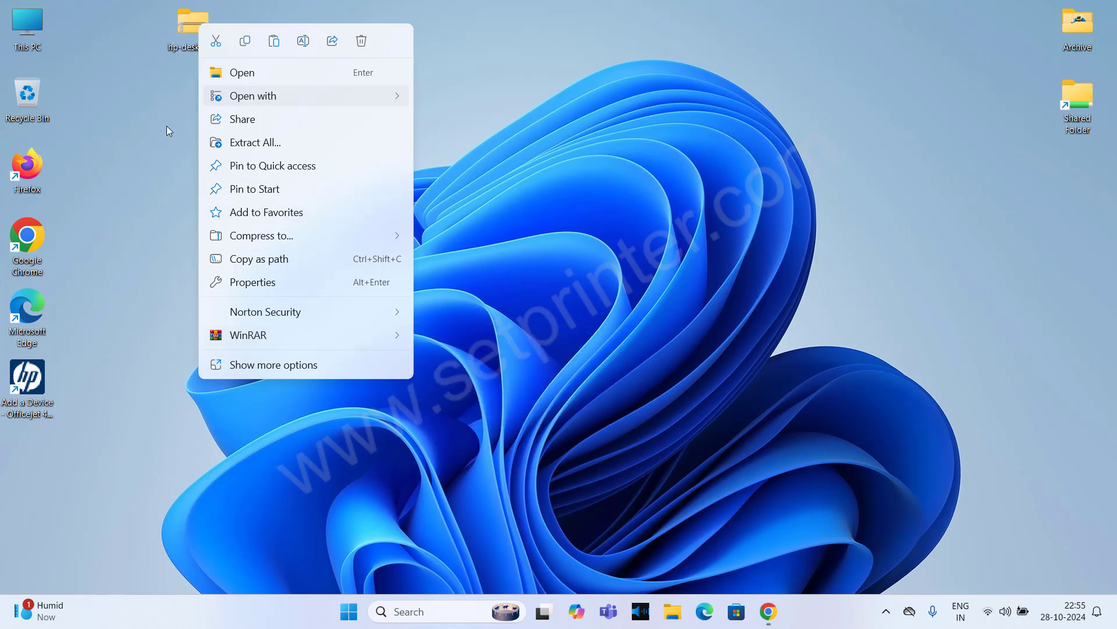
click(190, 27)
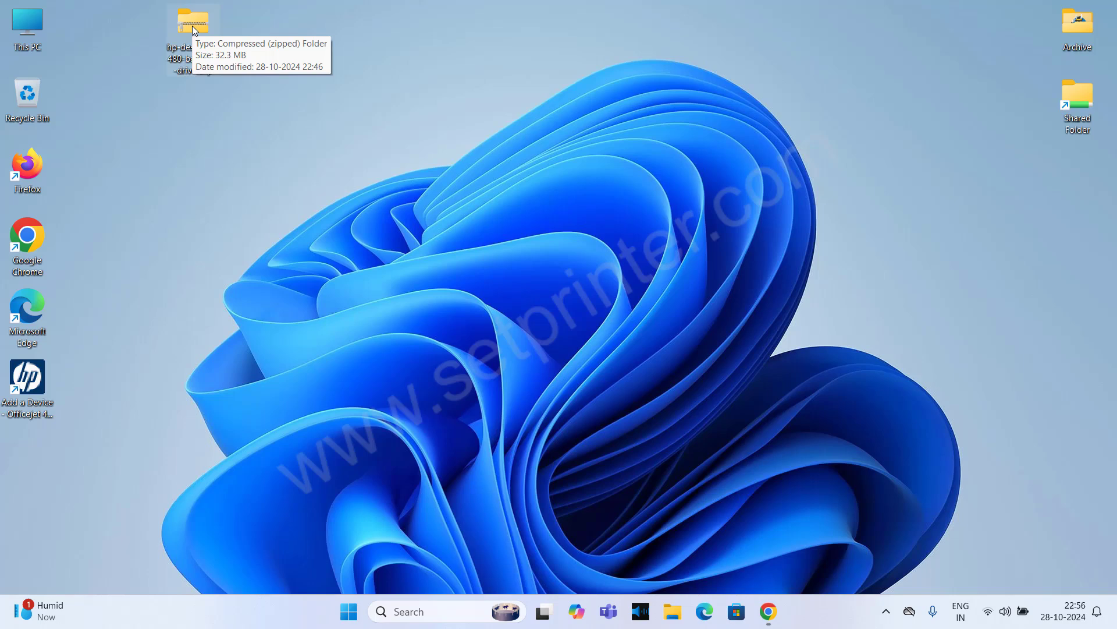
double_click(192, 25)
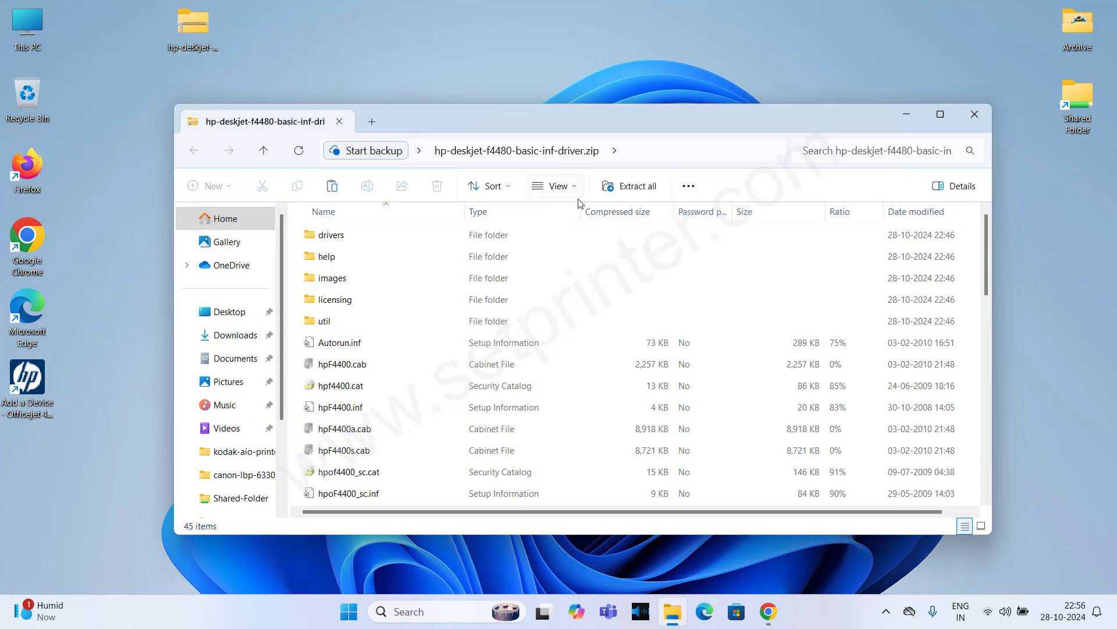
click(629, 187)
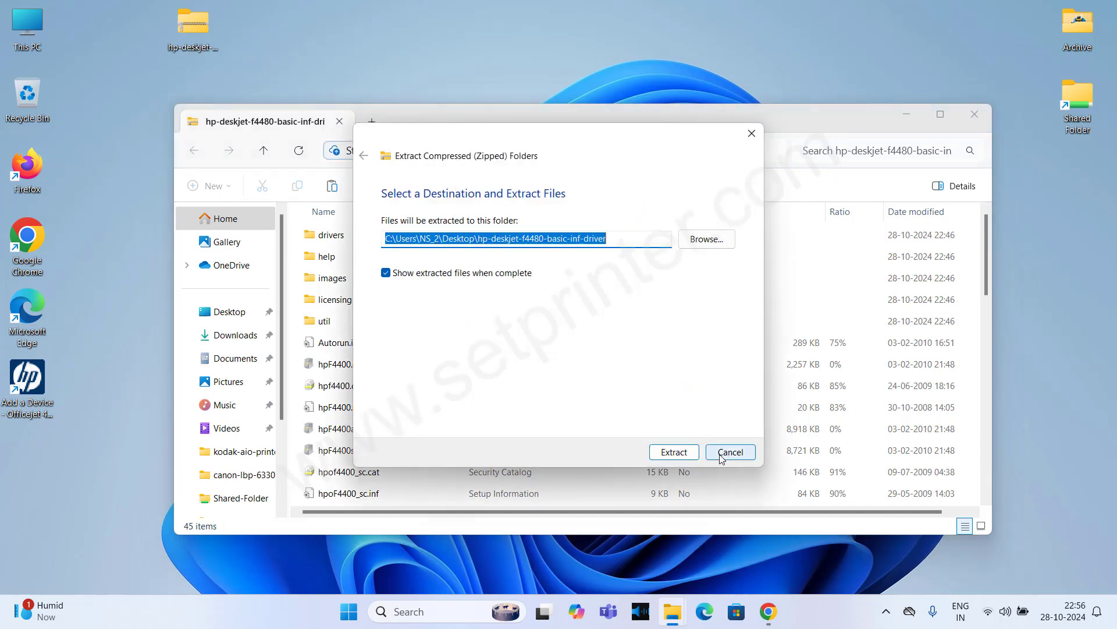
click(675, 453)
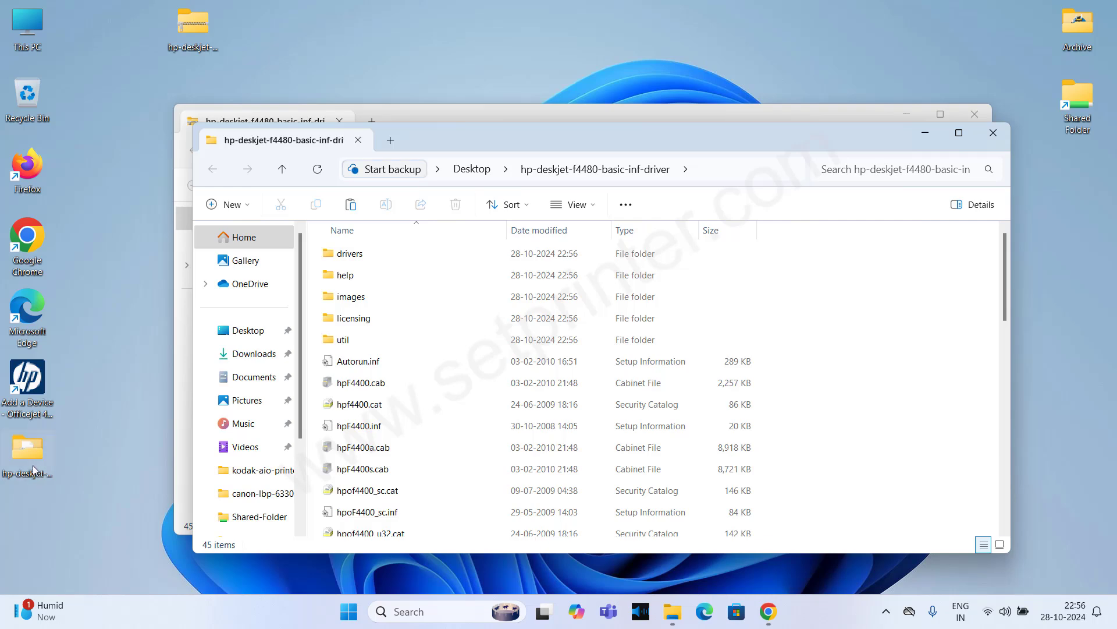
Move the extracted hp-deskjet-f4480-basic-inf-driver folder directly beneath the zip archive on the desktop and close both open folder windows
drag(31, 455, 131, 100)
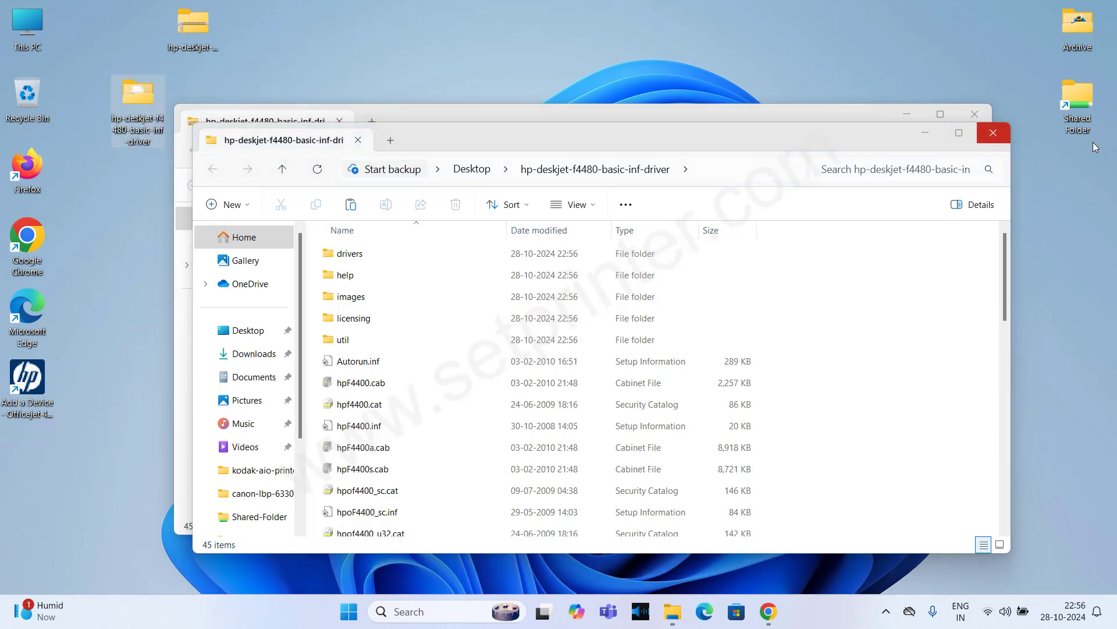
click(997, 133)
click(984, 119)
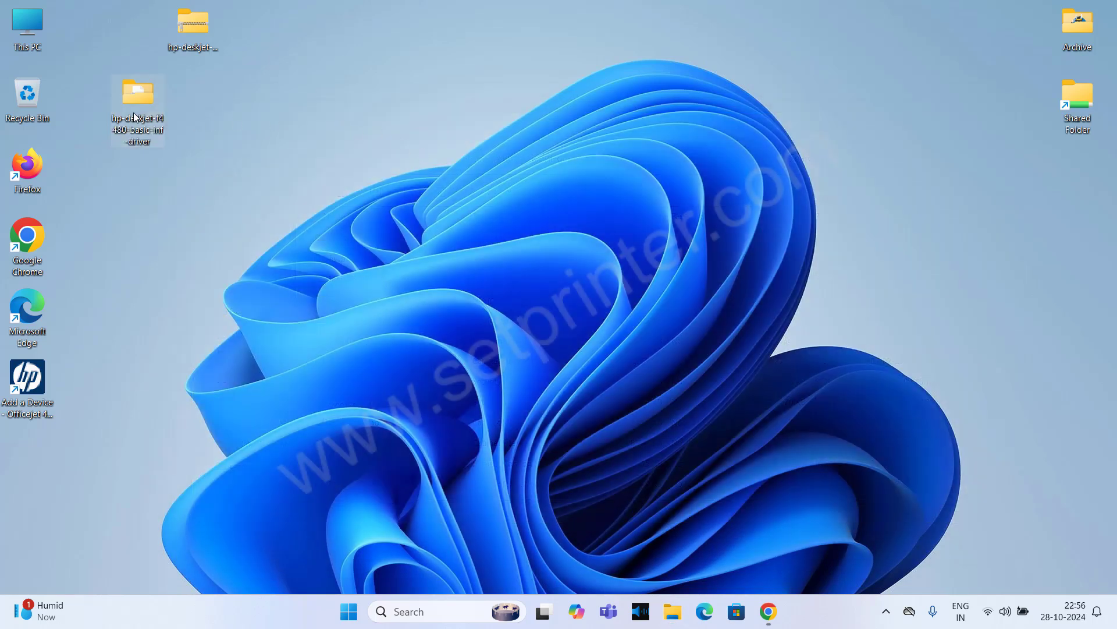
drag(133, 113, 196, 107)
Examine the files in the extracted hp-deskjet-f4480-basic-inf-driver folder and close it
double_click(187, 100)
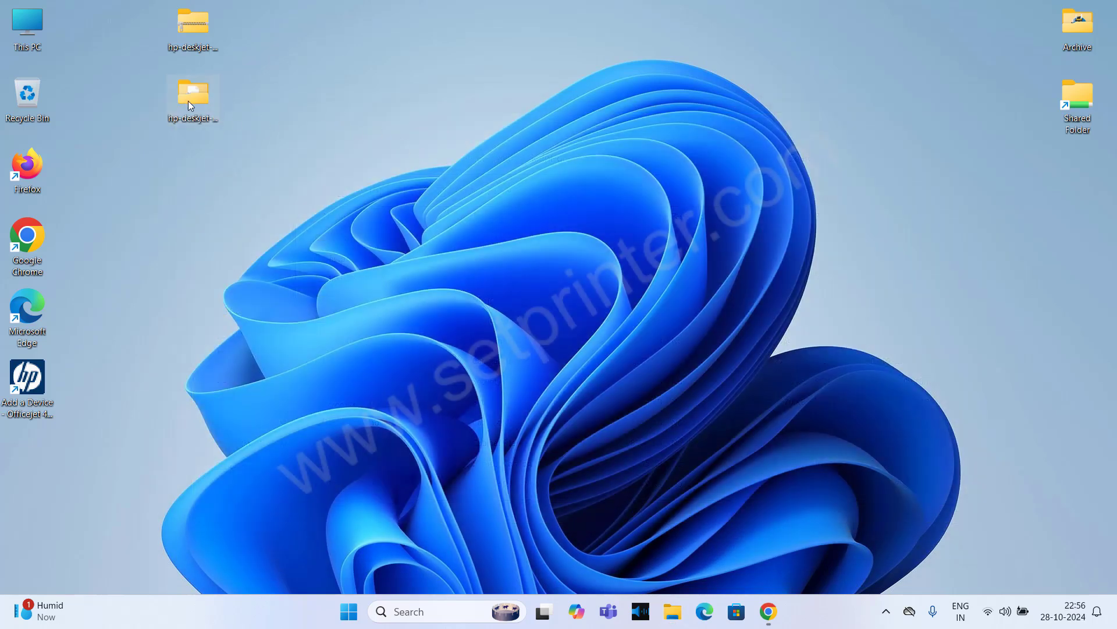
scroll(342, 310, down, 10)
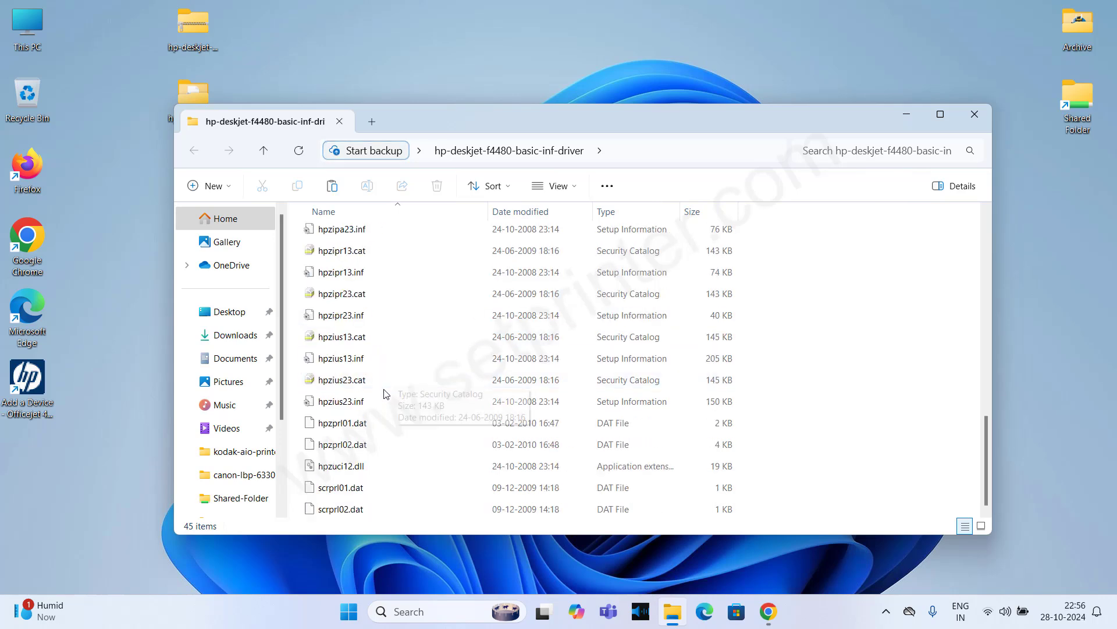
click(188, 94)
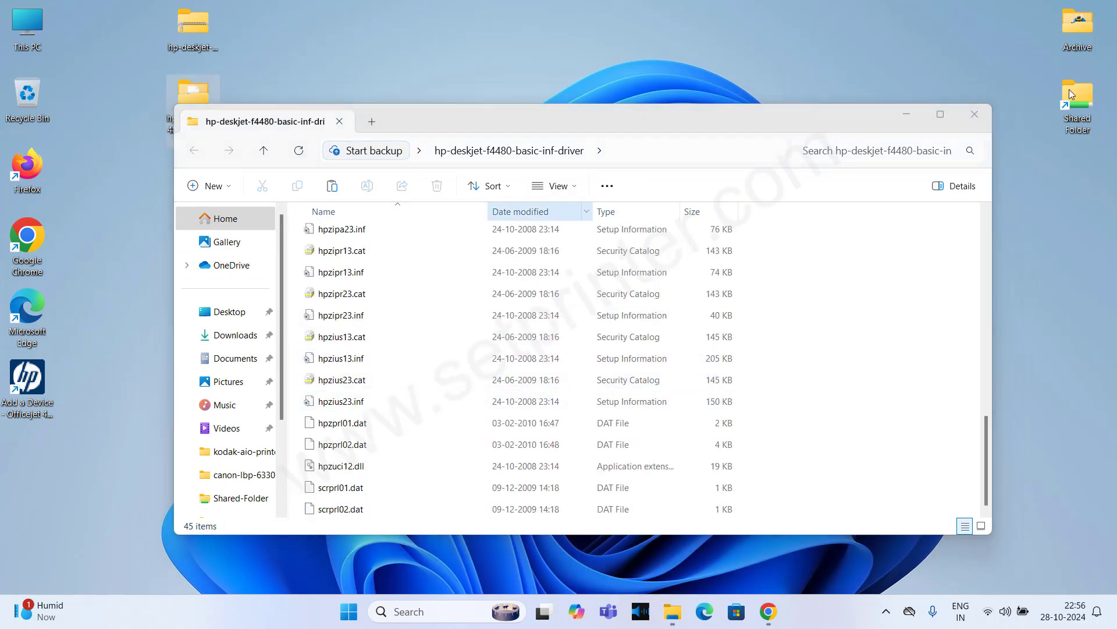
click(976, 115)
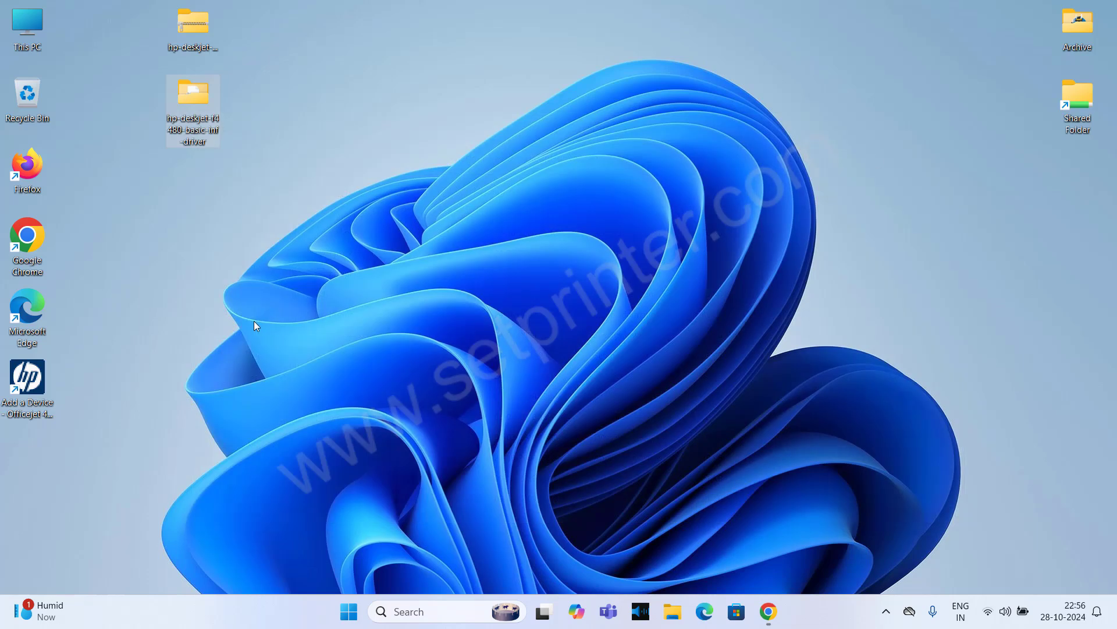
click(145, 419)
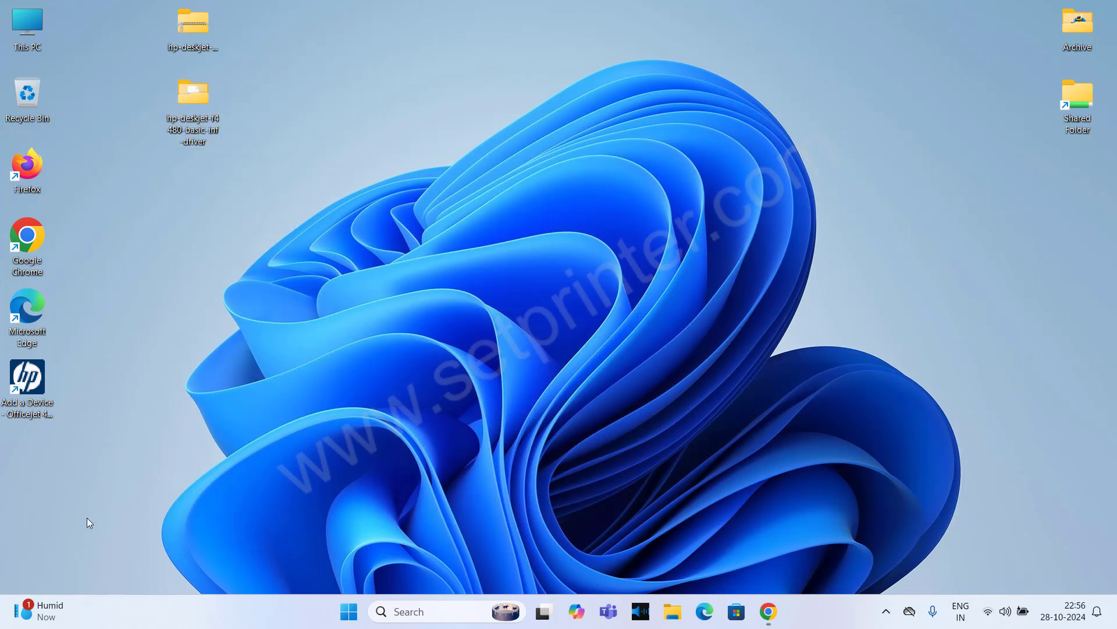
Go to the Printers & scanners page of Windows Settings and start adding a printer manually
click(349, 615)
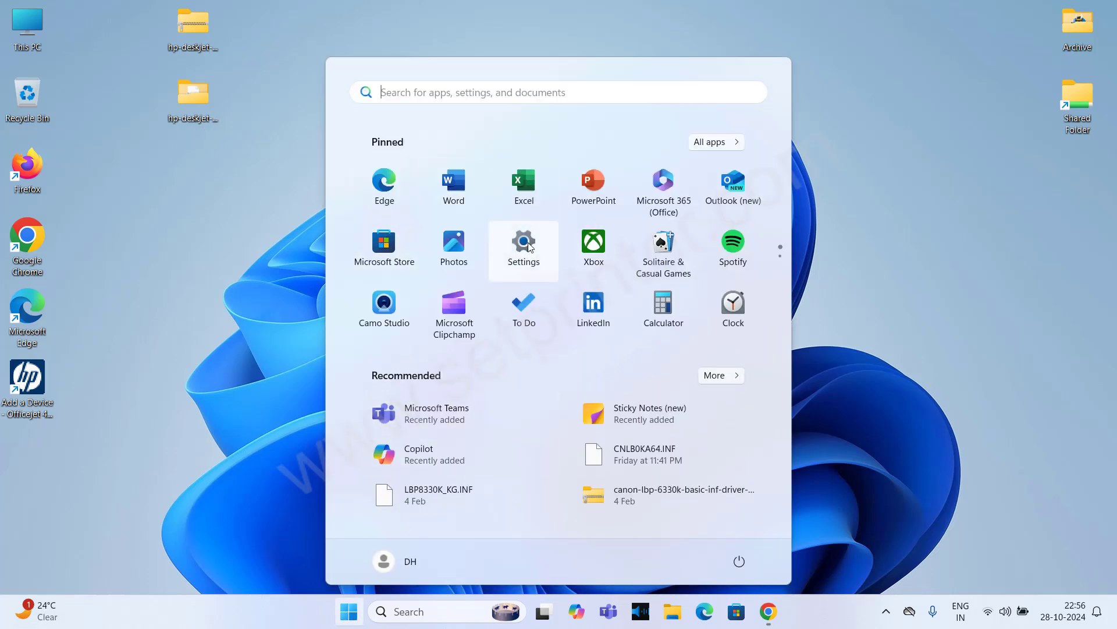
click(529, 246)
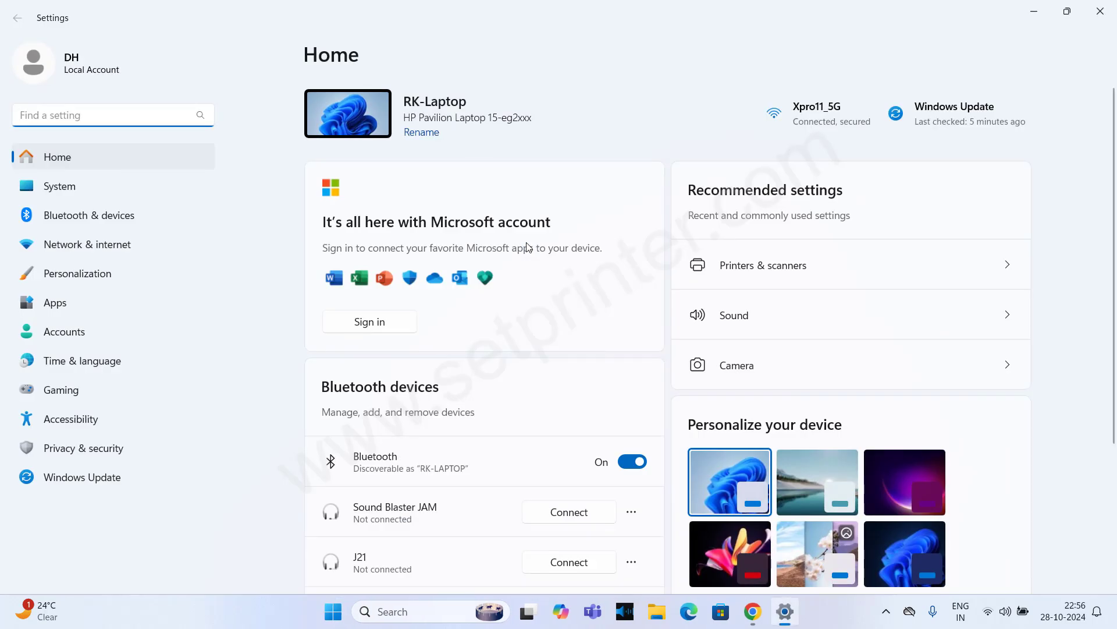
click(75, 218)
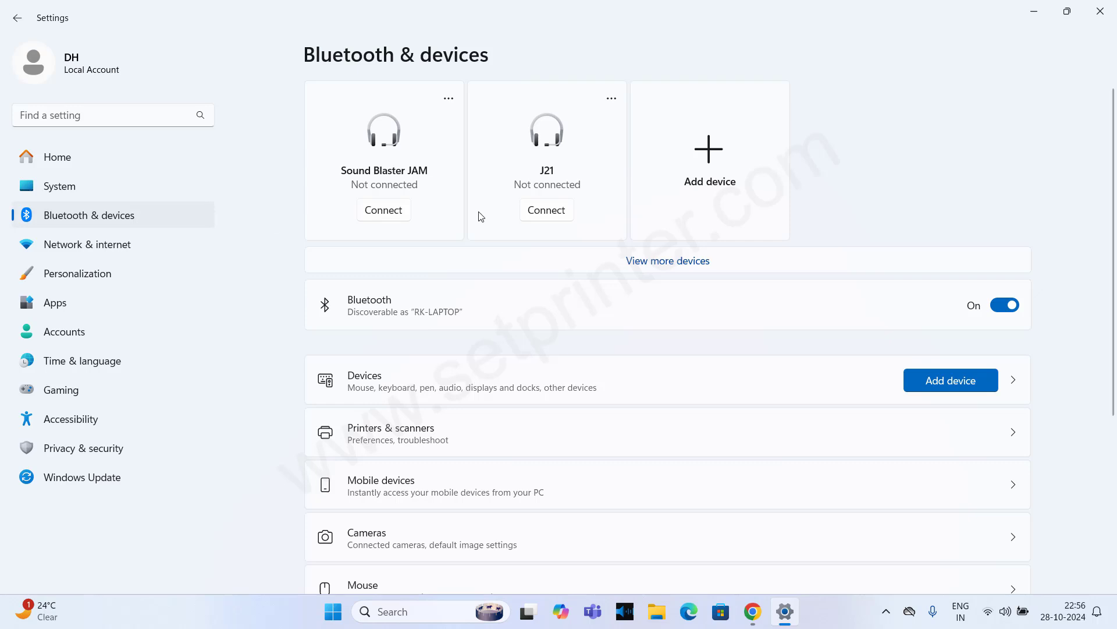
click(400, 436)
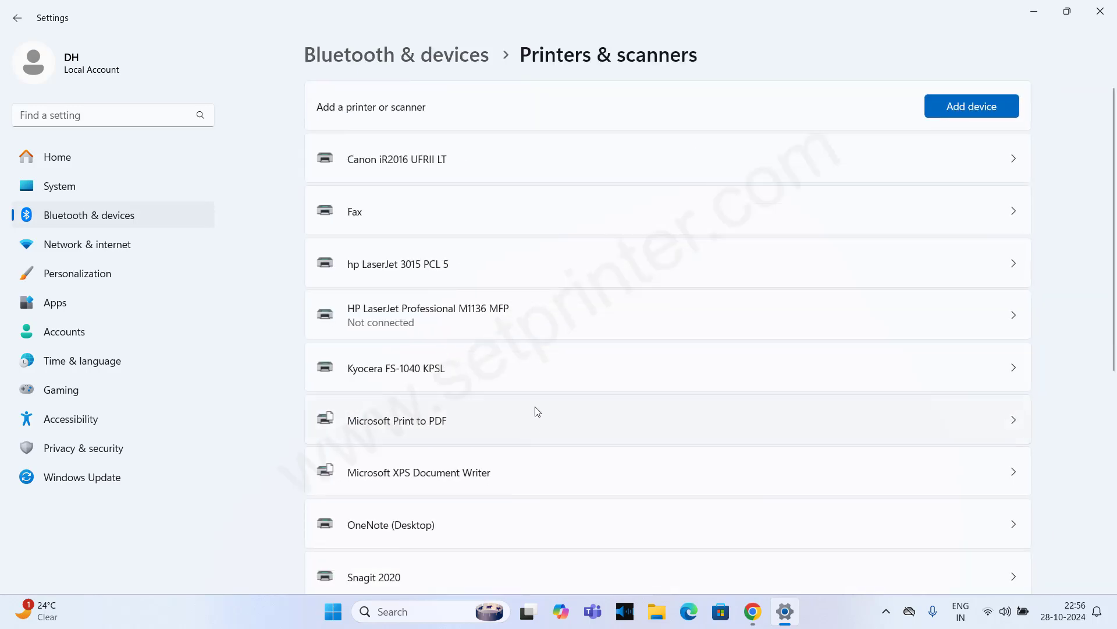
click(970, 113)
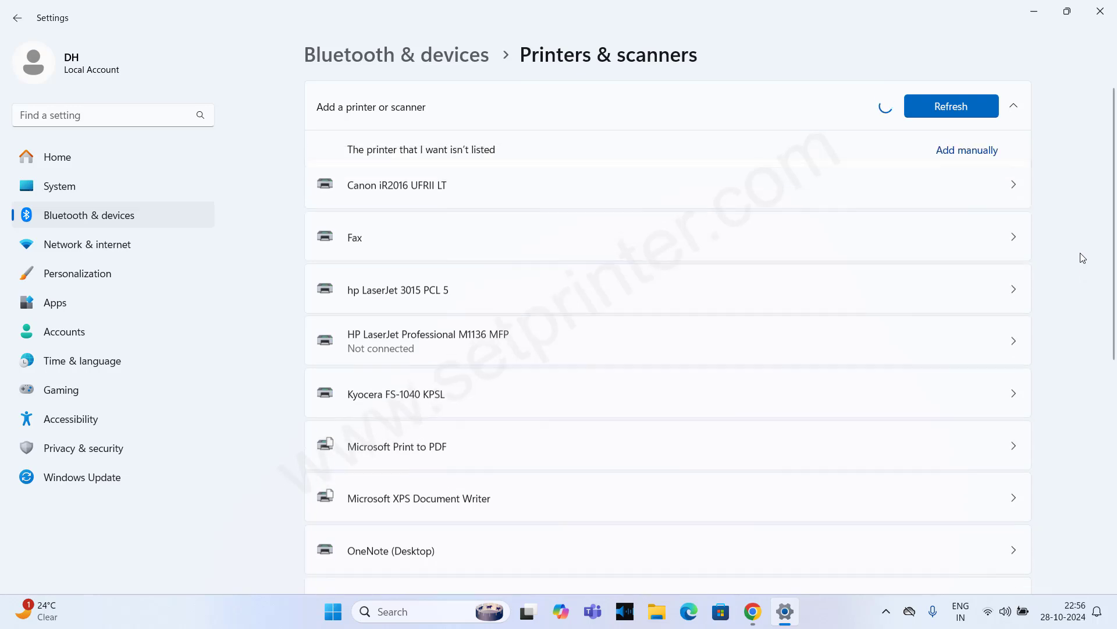
click(960, 153)
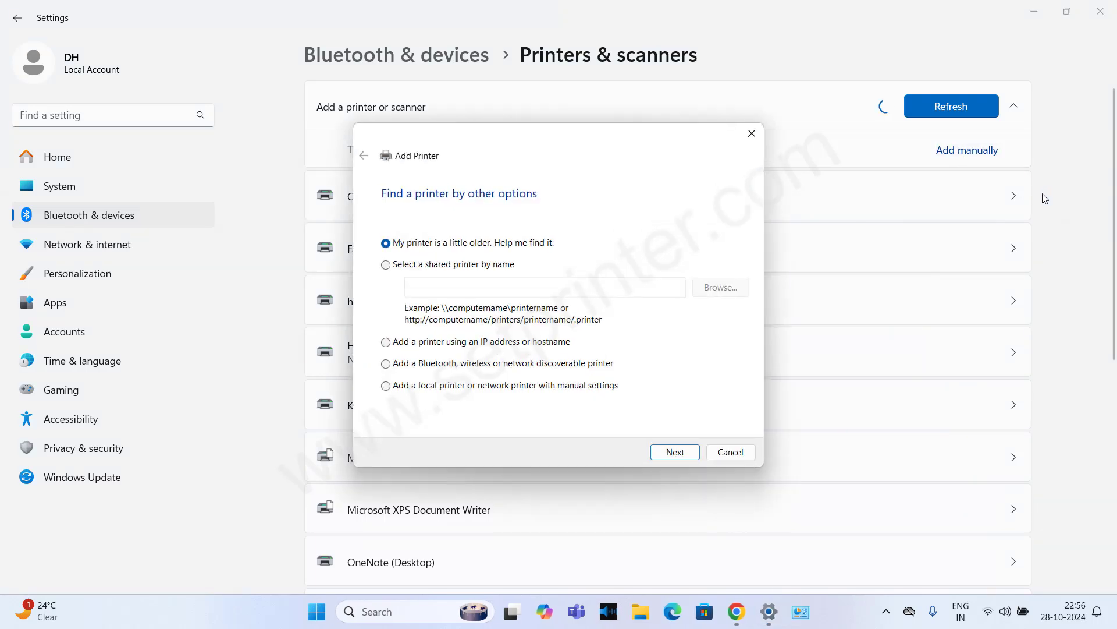
Choose to add a local printer with manual settings on the existing port USB002 (Virtual Printer Port for USB)
click(389, 390)
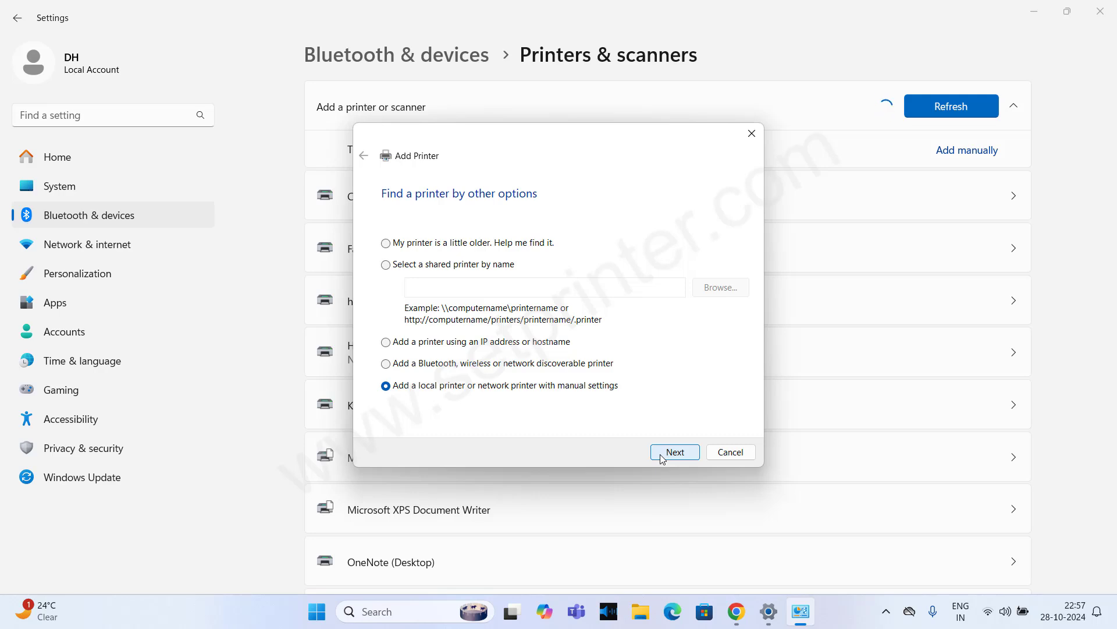
click(674, 452)
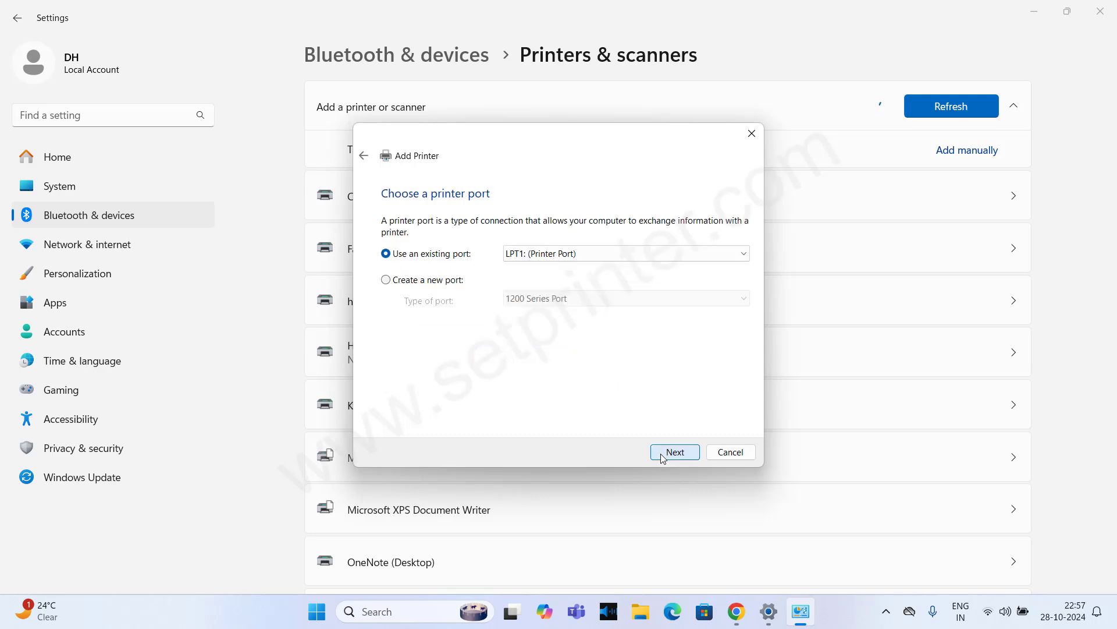
click(563, 262)
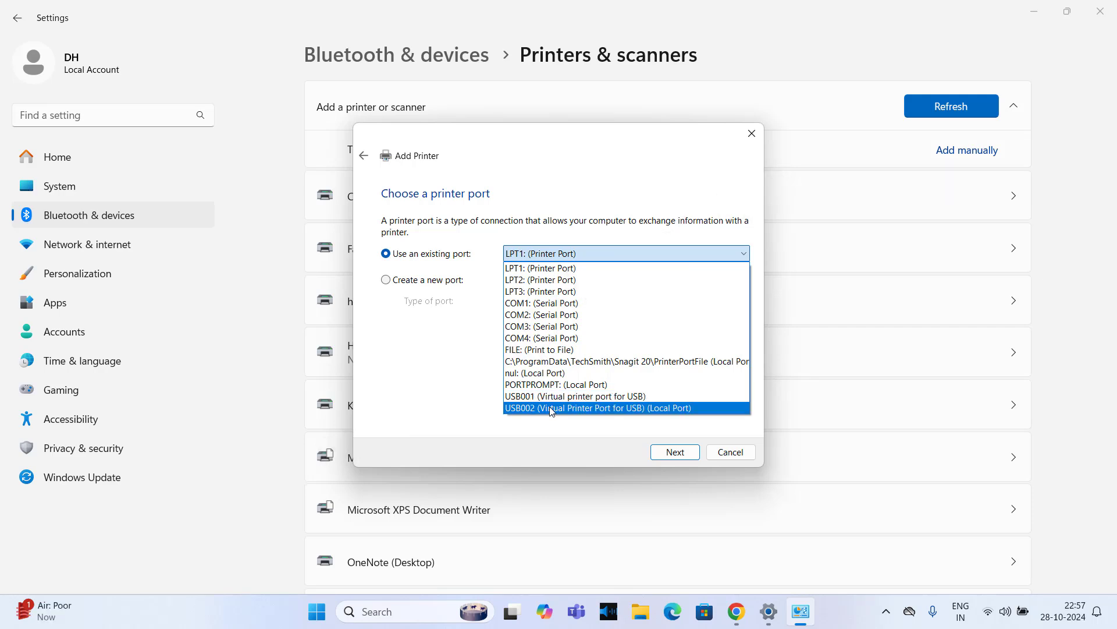
click(551, 410)
click(669, 452)
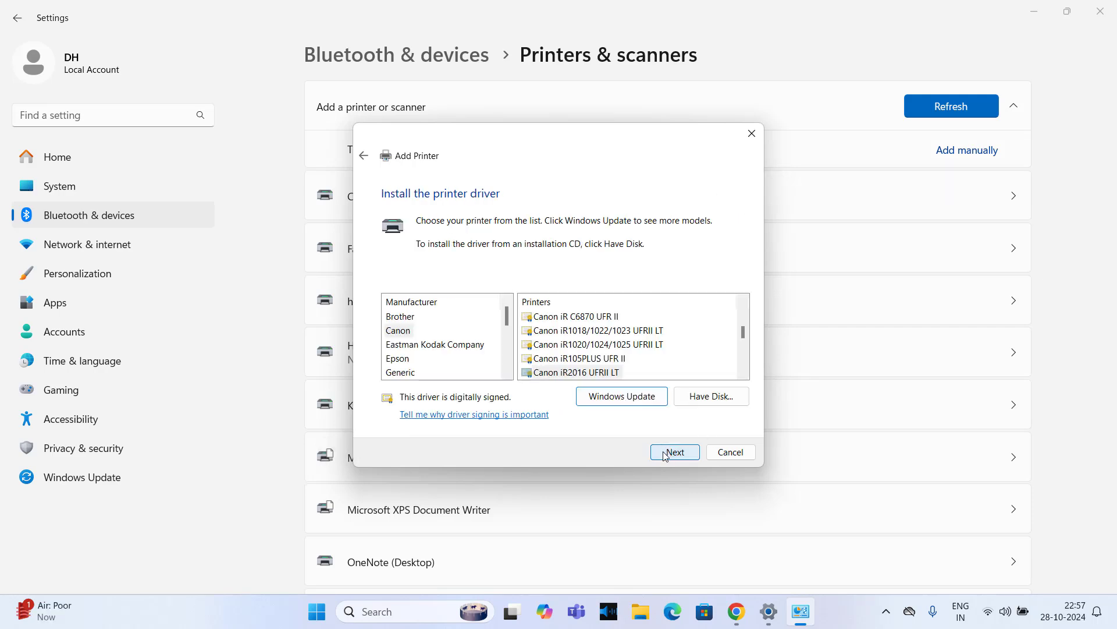
Load the printer driver from disk using Autorun.inf in the desktop's hp-deskjet-f4480-basic-inf-driver folder
click(703, 404)
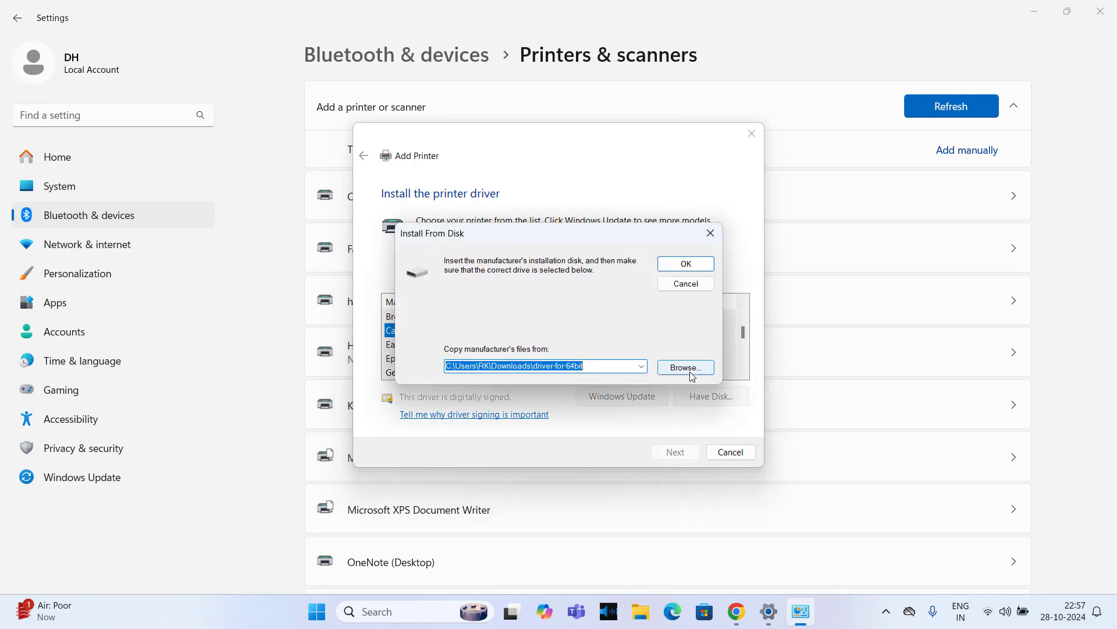
click(691, 374)
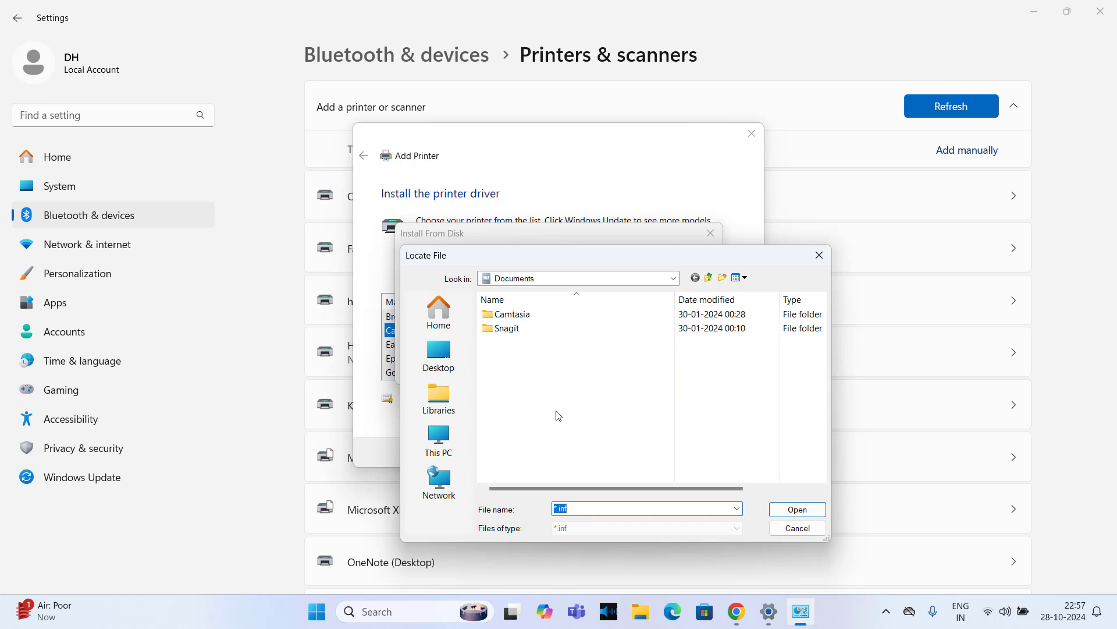
click(443, 360)
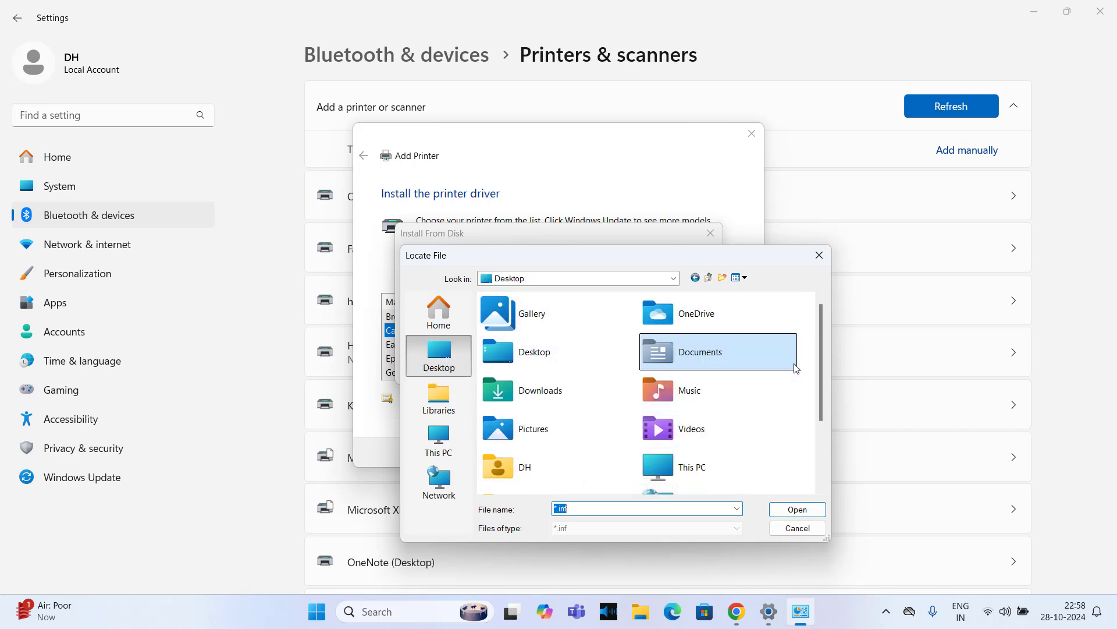
drag(822, 358, 815, 425)
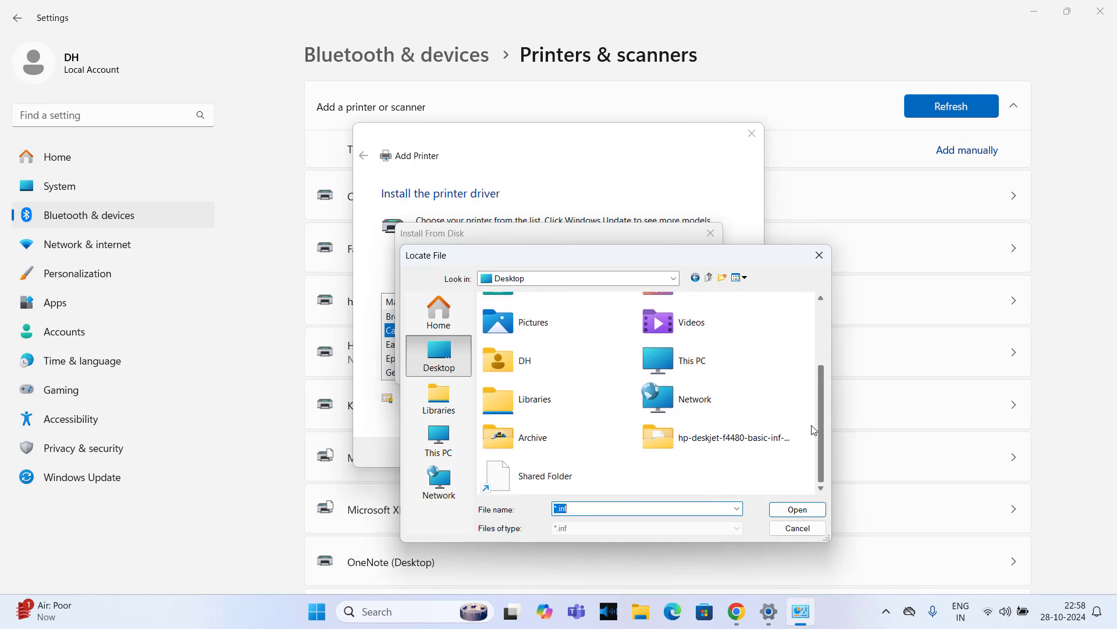
double_click(690, 443)
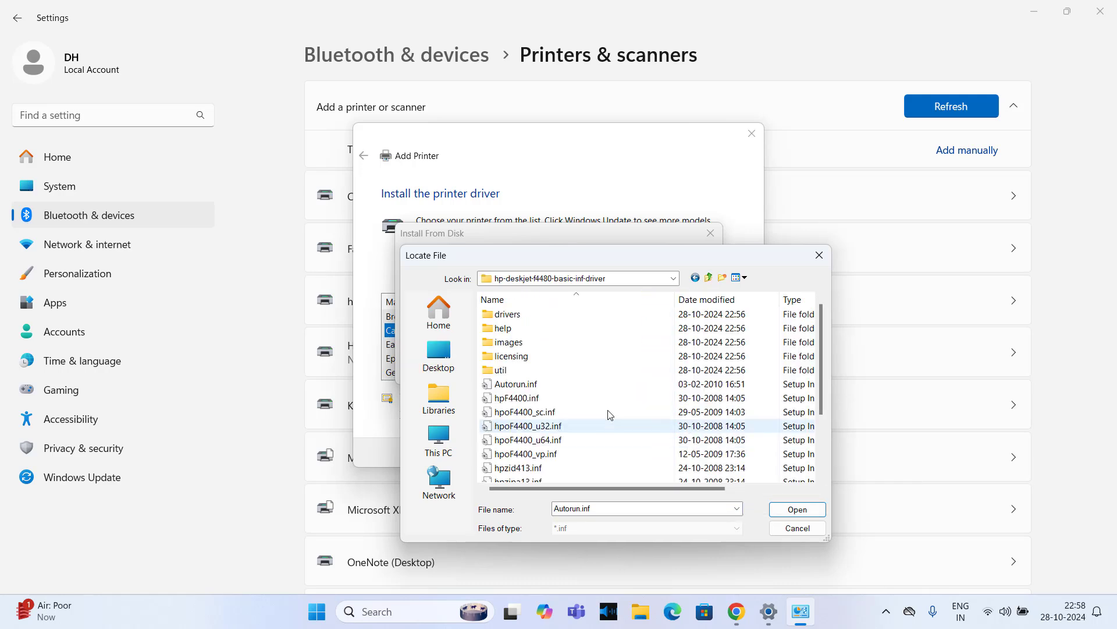
click(534, 390)
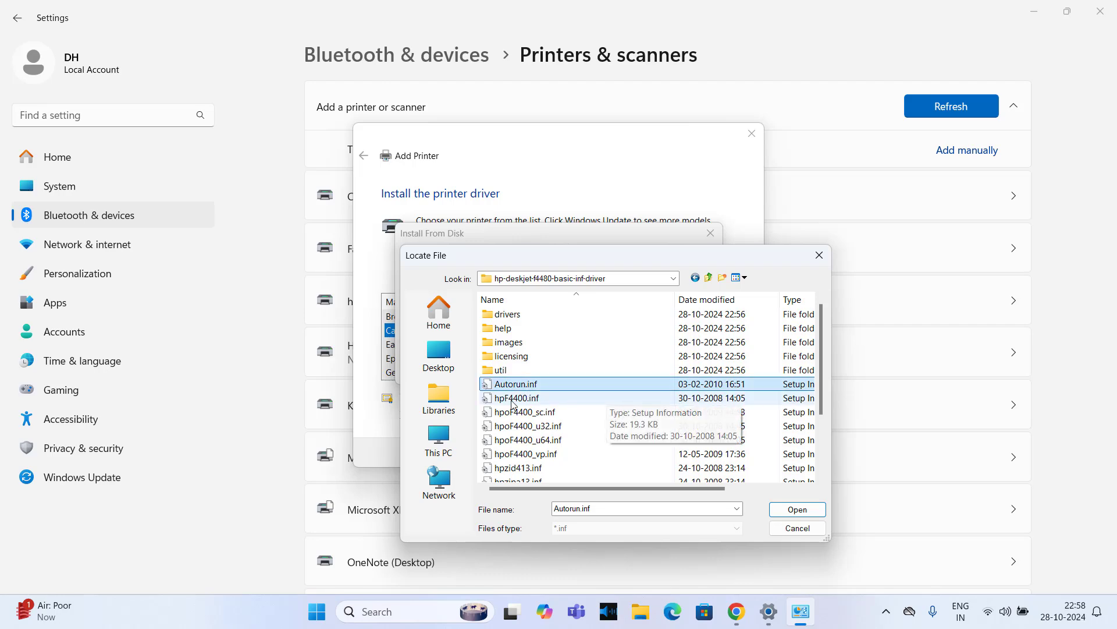
click(789, 514)
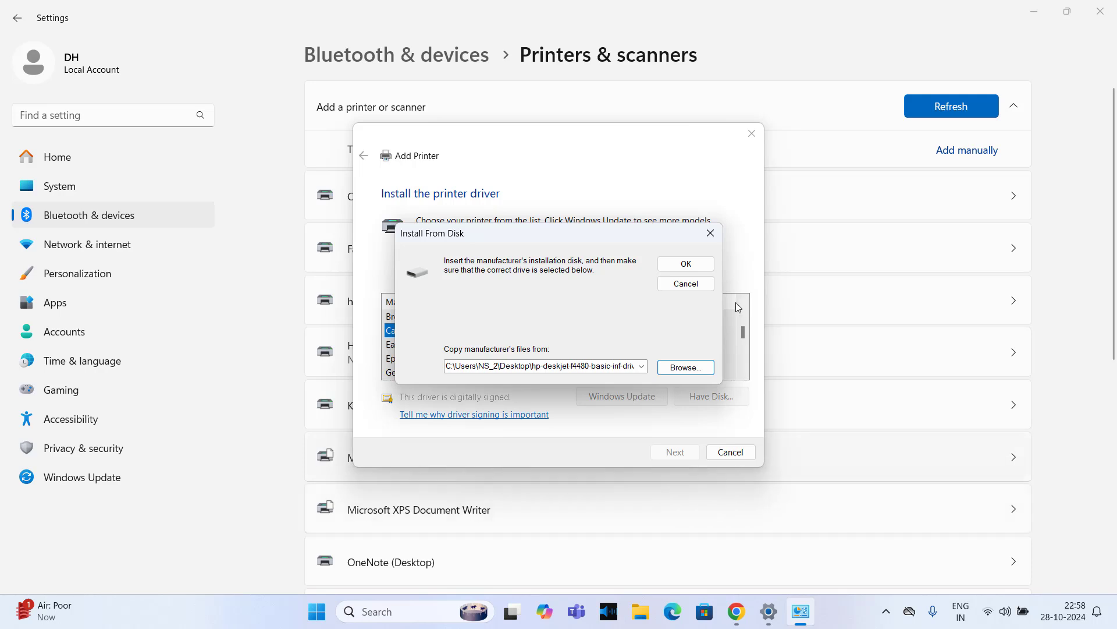
click(702, 269)
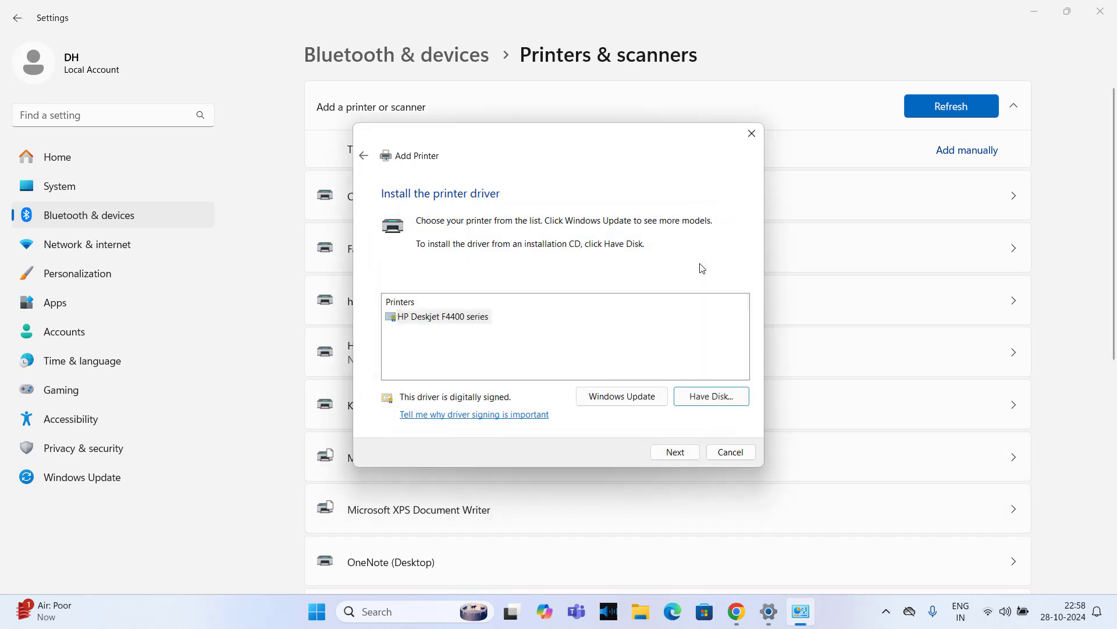
Select the HP Deskjet F4400 series driver, name the printer HP Deskjet F4480 and install it
click(439, 318)
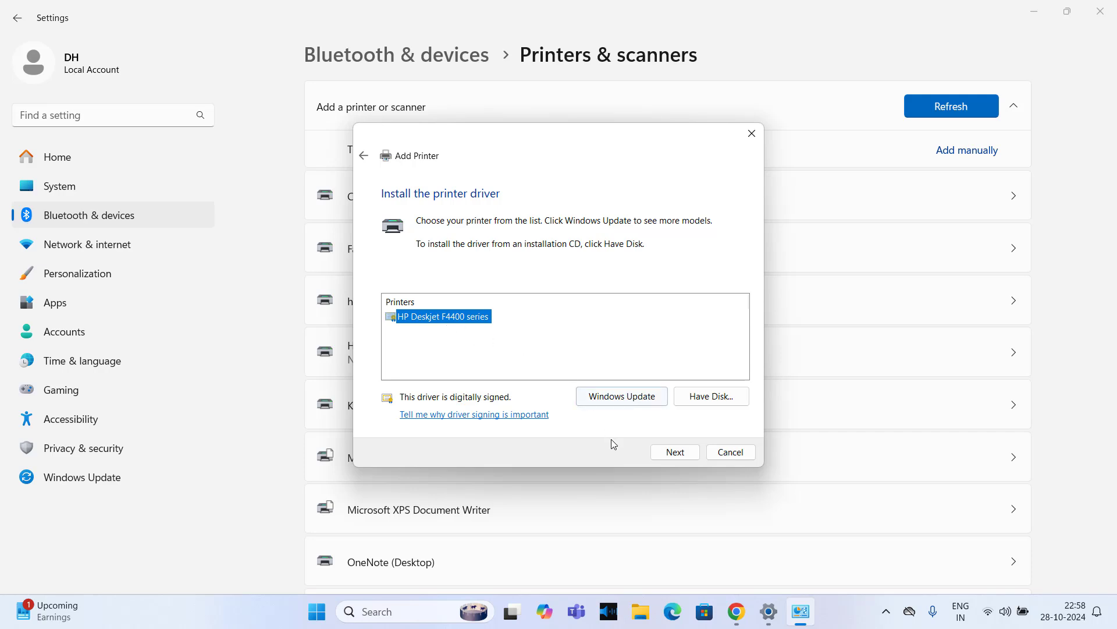
click(676, 452)
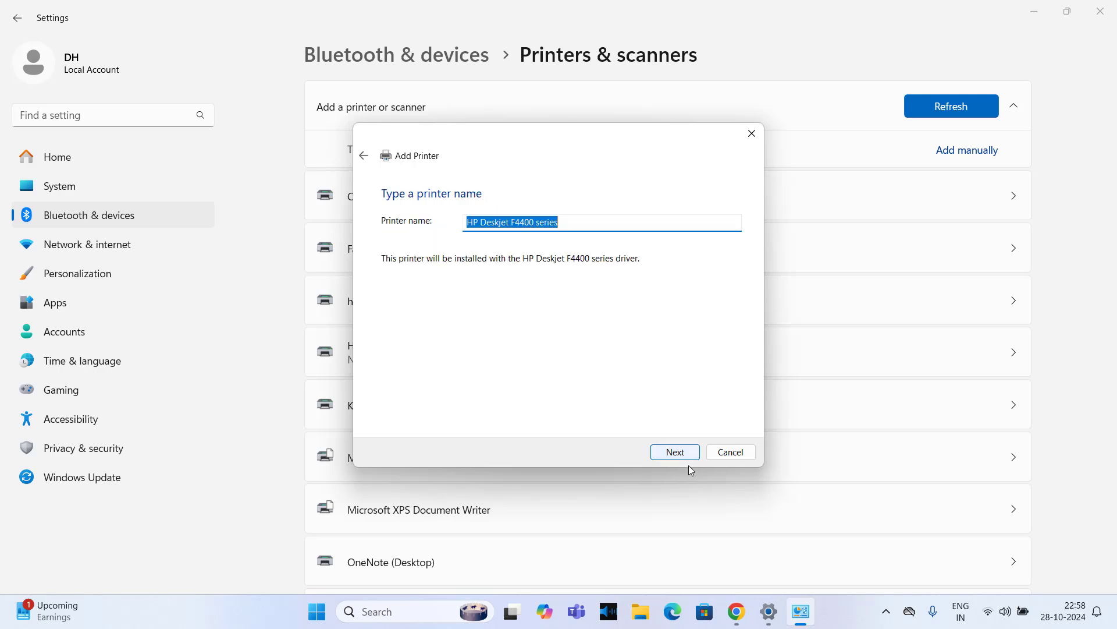
click(532, 228)
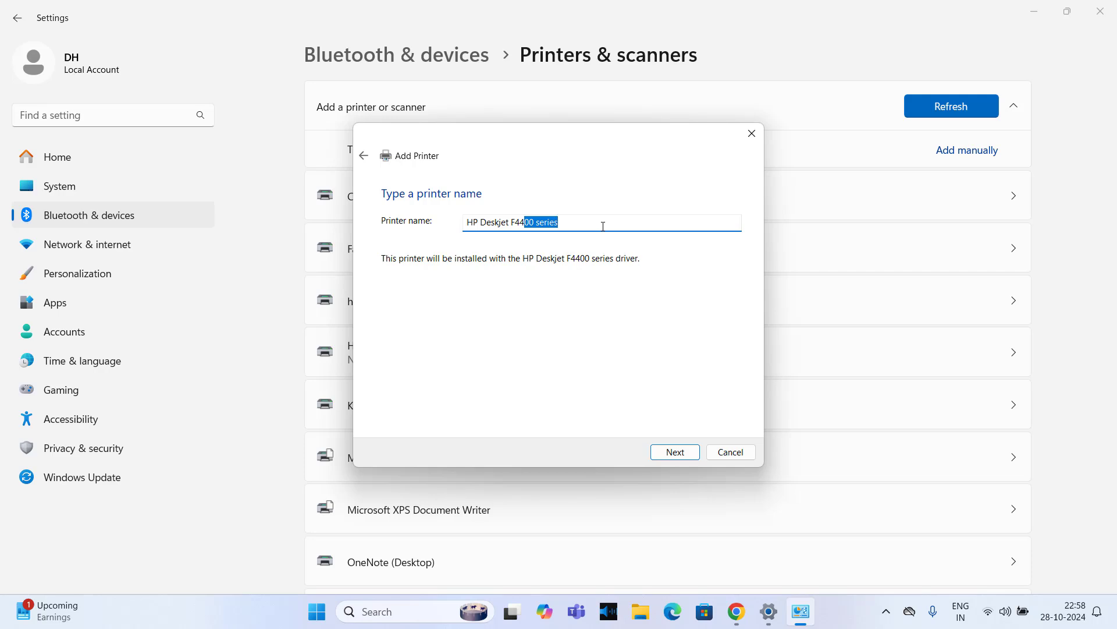
text(80)
click(681, 453)
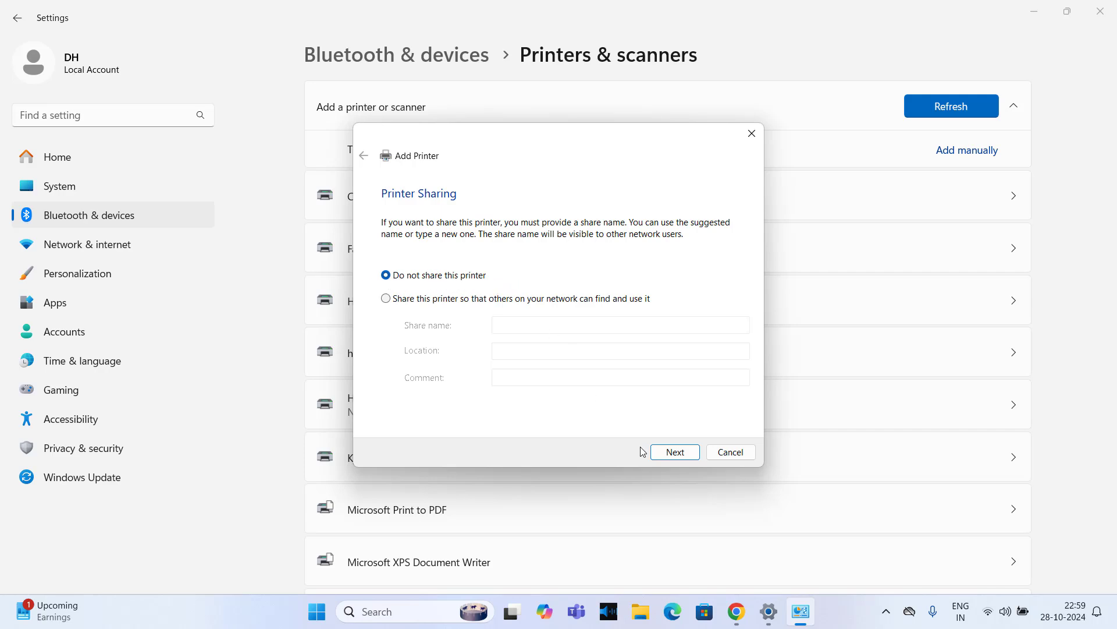
Leave the printer unshared, finish the Add Printer wizard and check the installed printers list
click(677, 456)
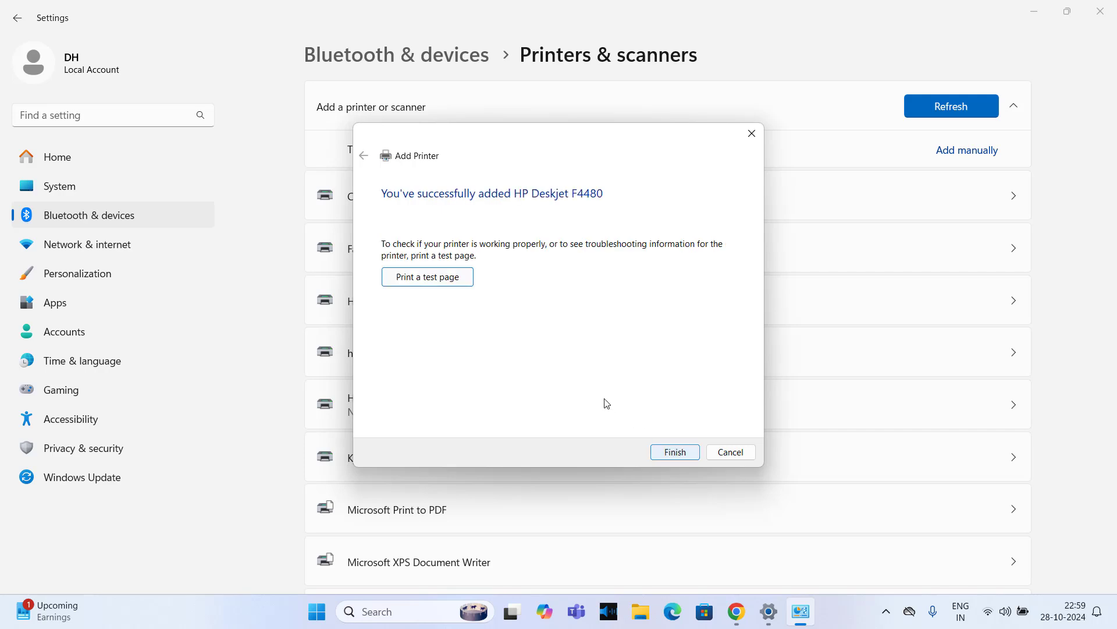
click(674, 454)
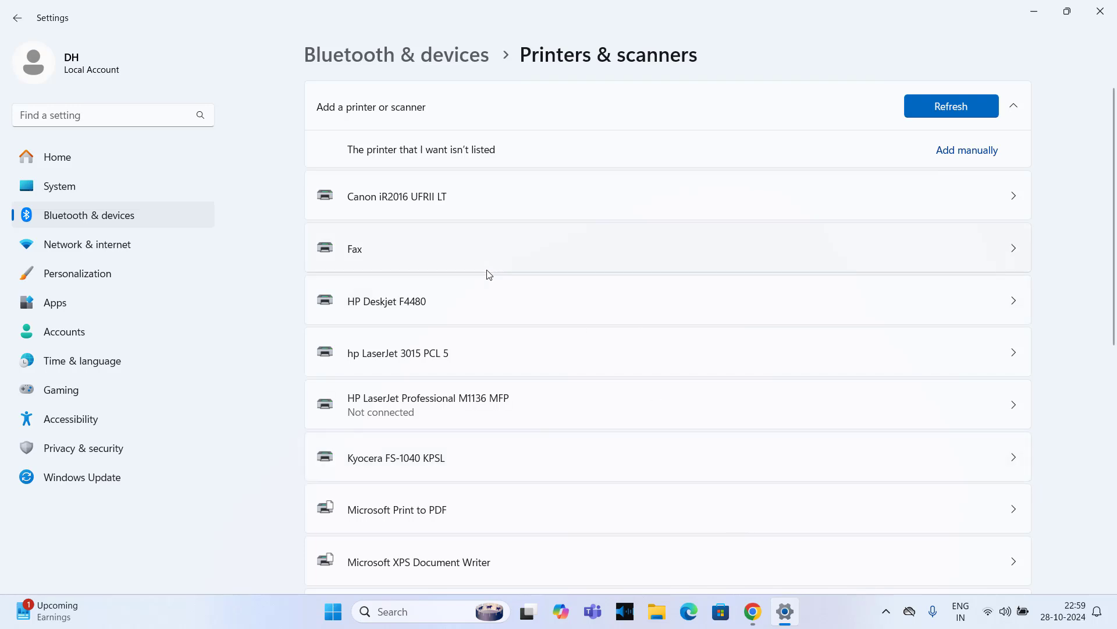
scroll(588, 379, down, 3)
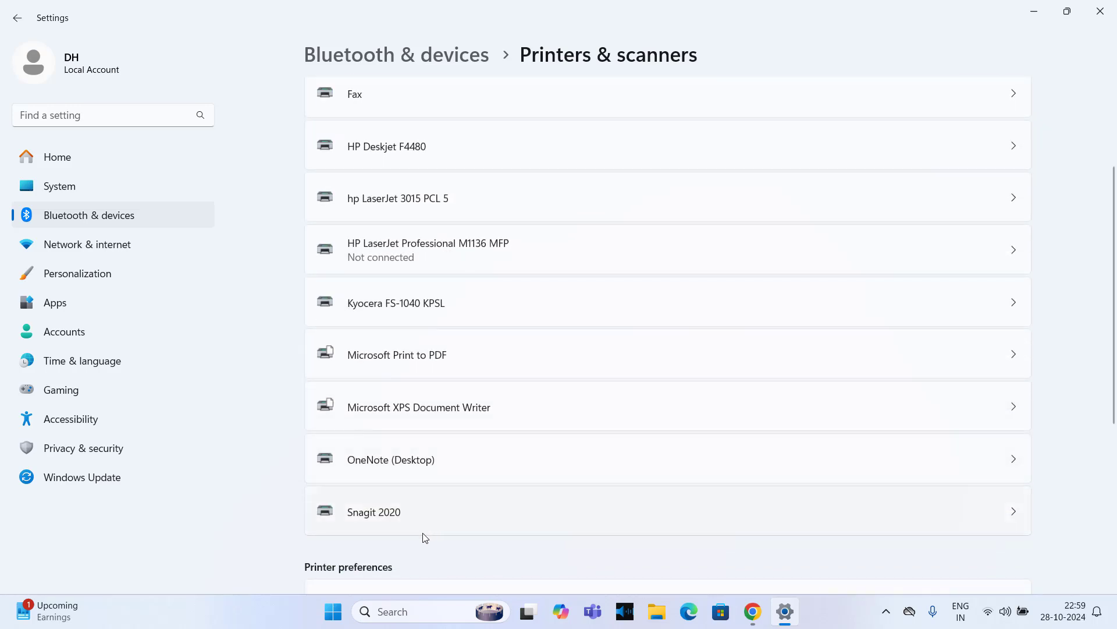
scroll(431, 512, up, 3)
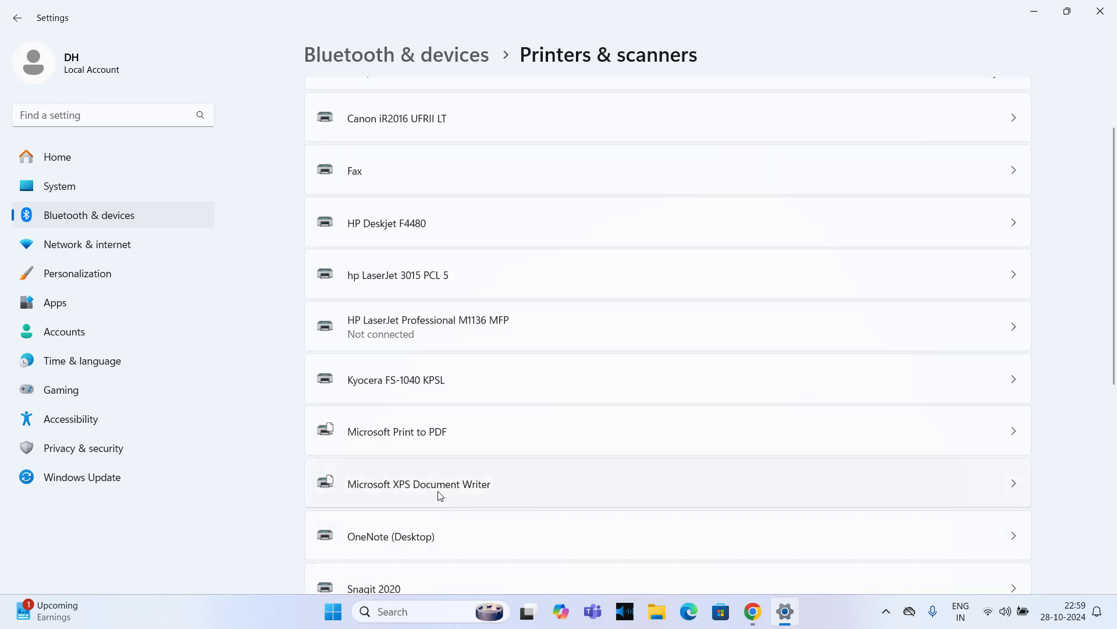